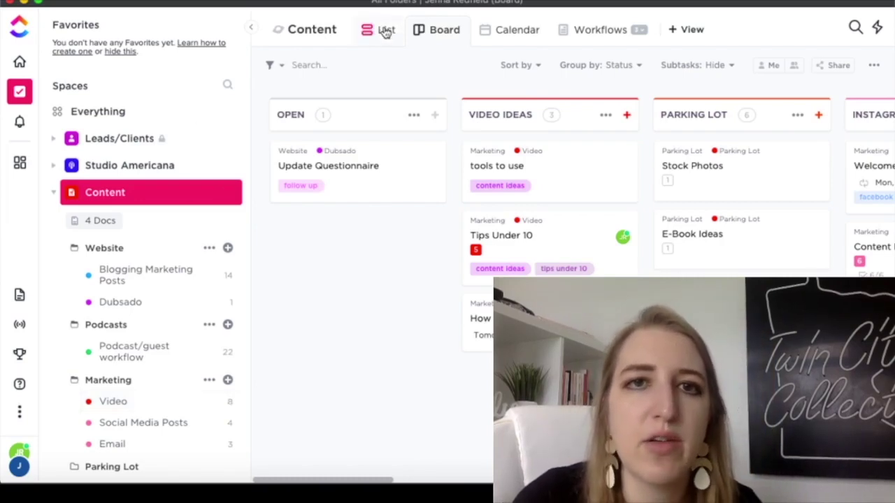
# Step: Preview Content tasks as a list and back, then open Video board and collapse Content
pyautogui.click(386, 32)
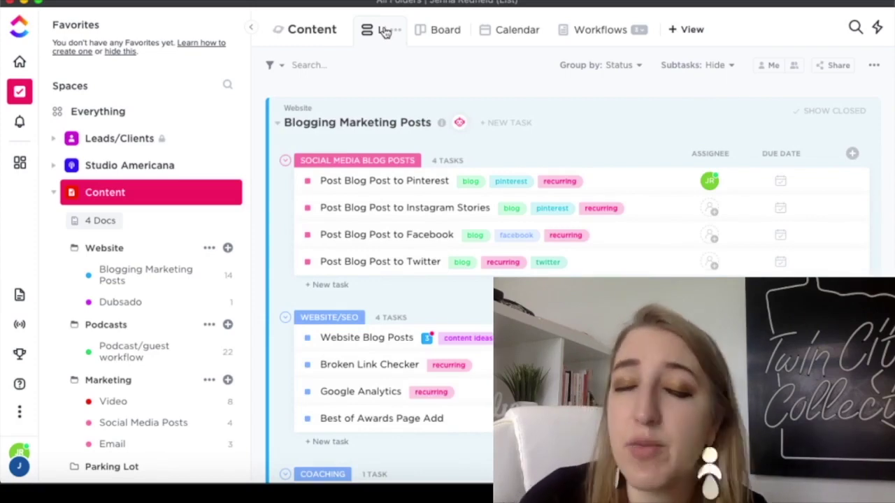
pyautogui.click(458, 37)
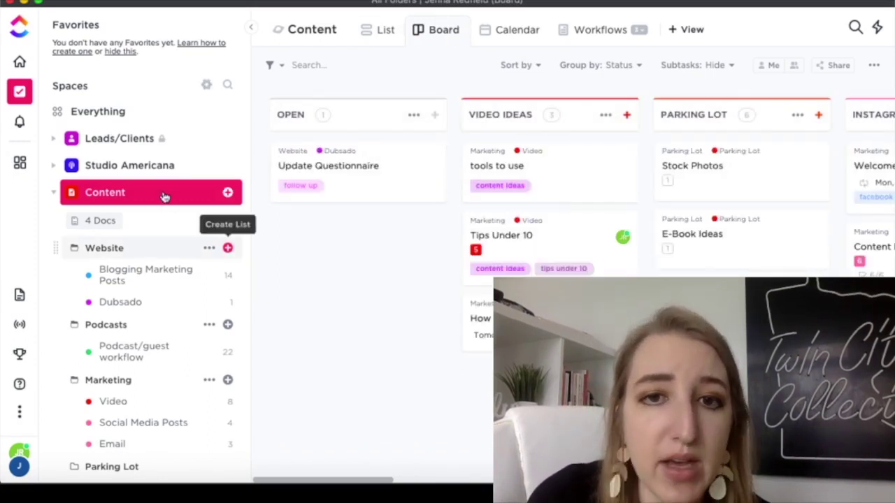
pyautogui.click(162, 403)
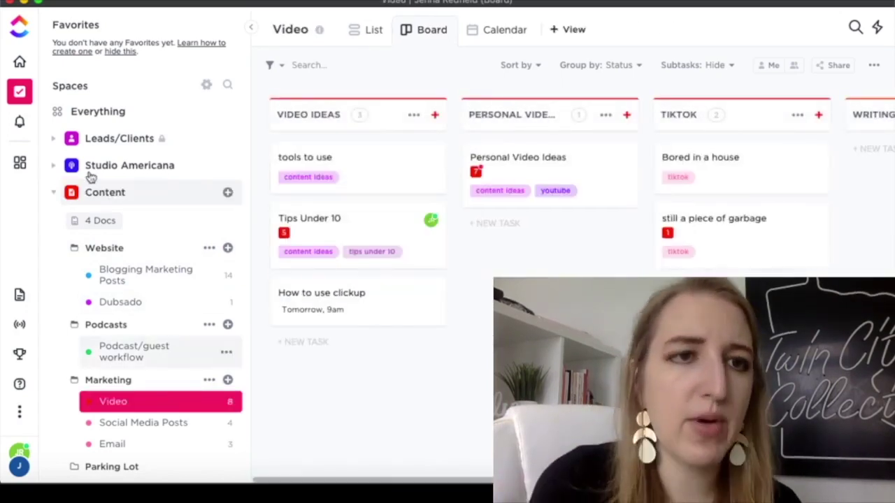
pyautogui.click(54, 192)
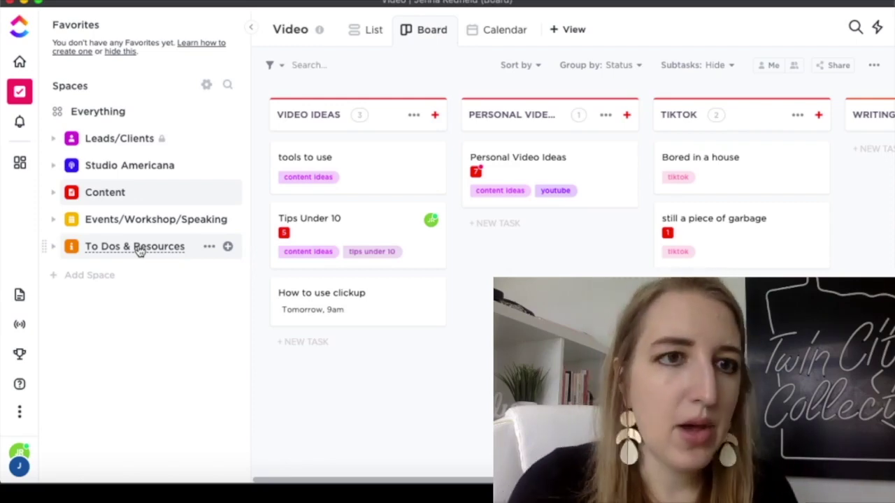
# Step: Expand the Content space in the sidebar and scroll its docs, folders and lists
pyautogui.click(54, 193)
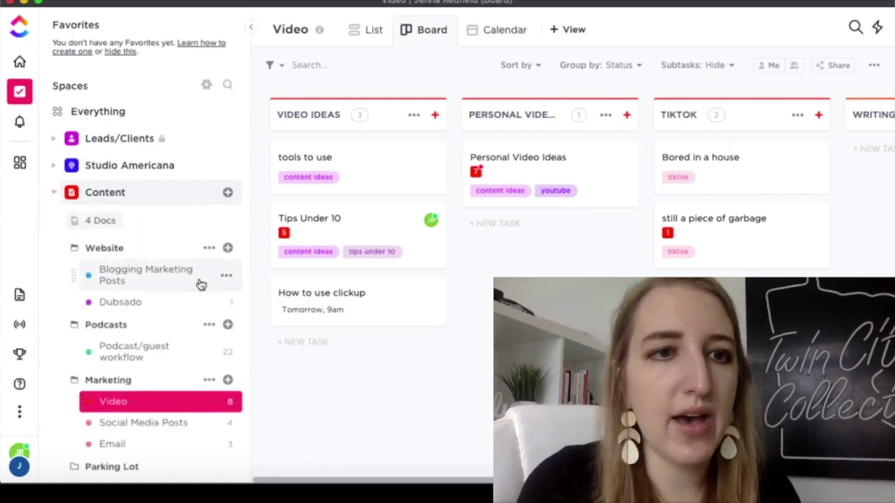
pyautogui.scroll(-2, 201, 284)
pyautogui.scroll(1, 200, 285)
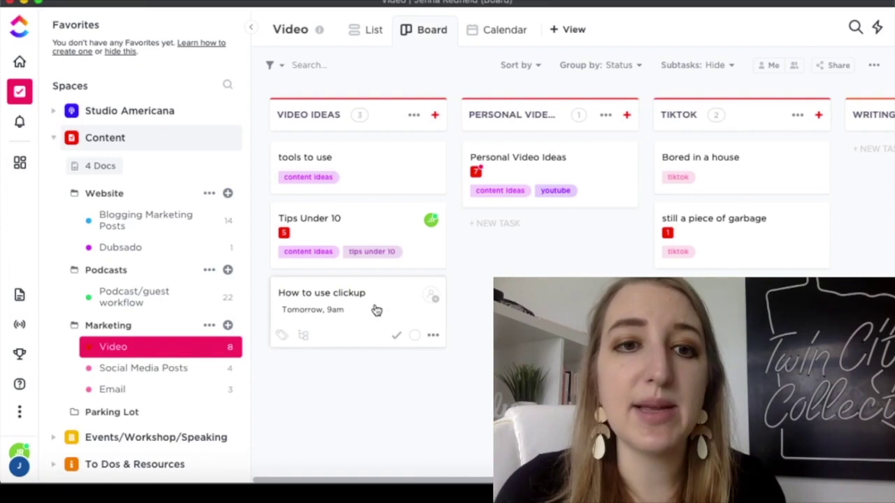
pyautogui.click(489, 30)
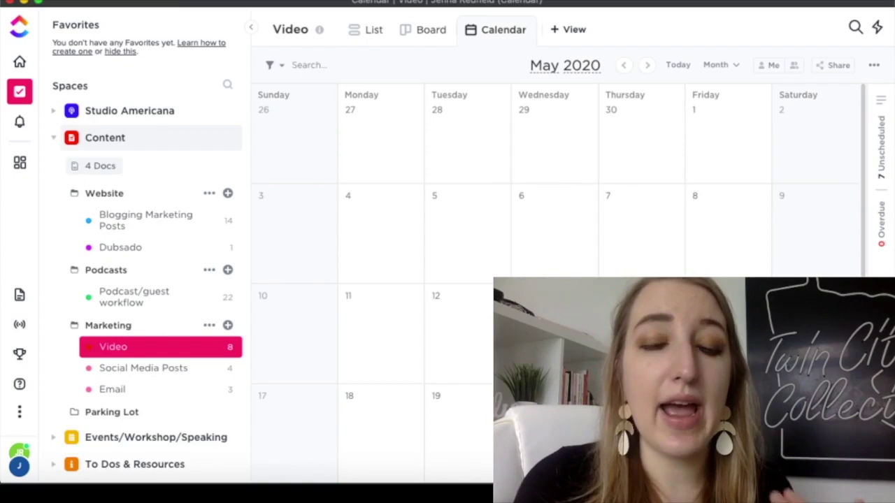
pyautogui.click(424, 34)
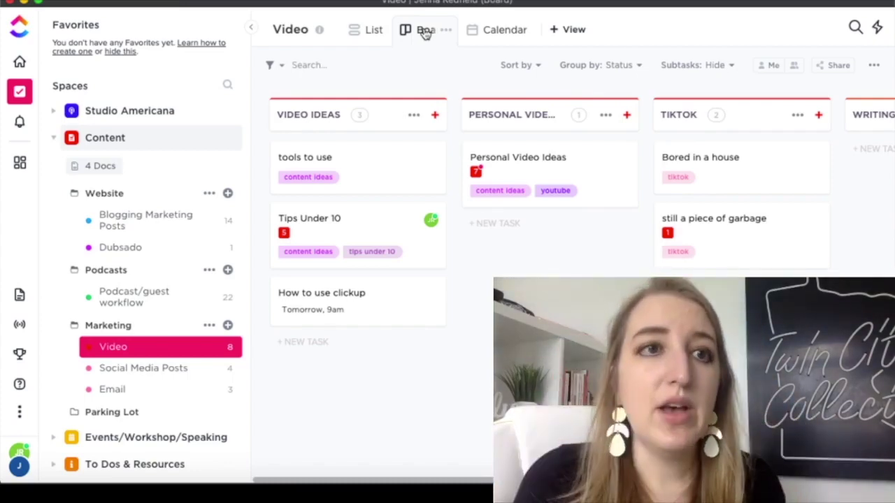
# Step: Go to the workspace Home page and scroll through its lists, dashboards, docs and tasks
pyautogui.click(21, 64)
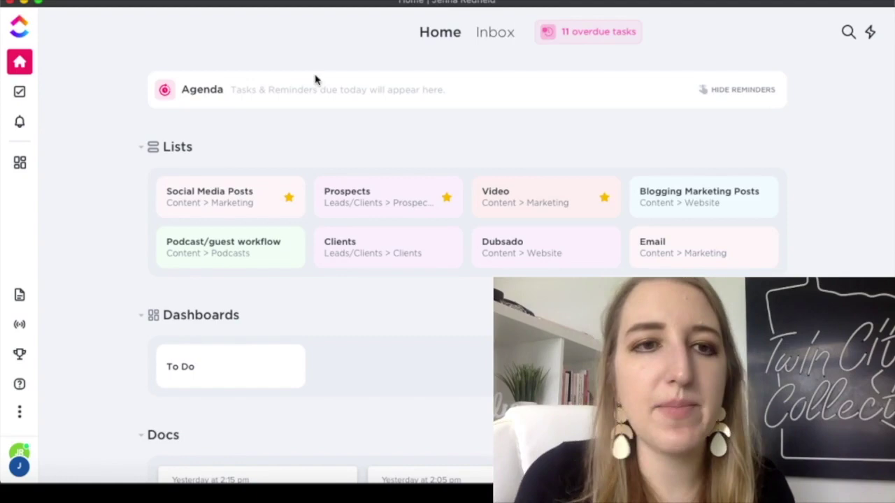
pyautogui.scroll(-5, 89, 255)
pyautogui.scroll(-3, 88, 256)
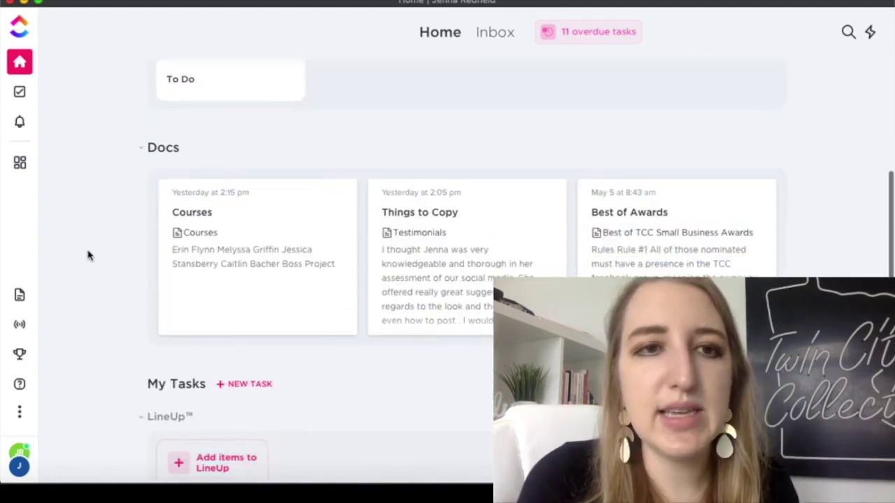
pyautogui.scroll(-8, 88, 256)
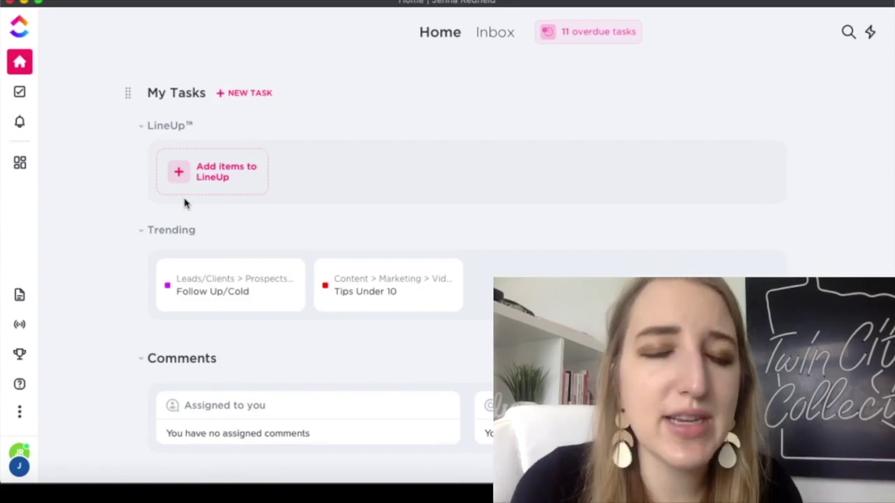
pyautogui.scroll(10, 186, 204)
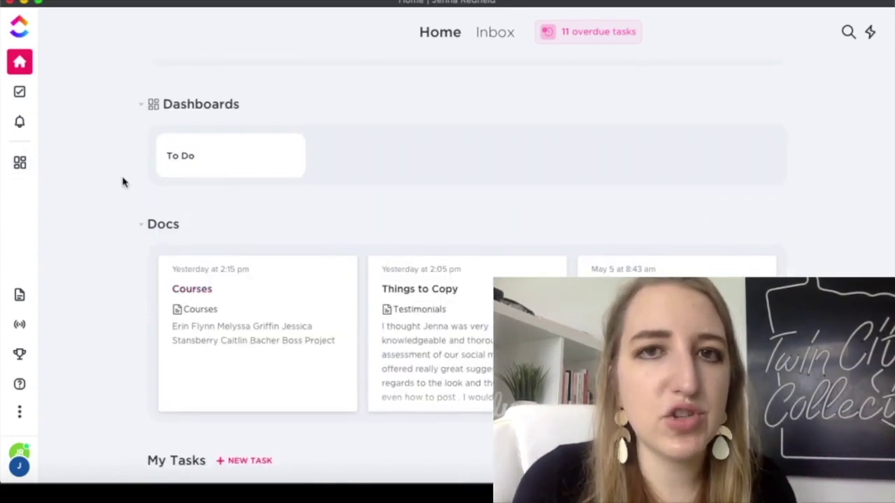
pyautogui.scroll(5, 122, 182)
# Step: Open the To Do dashboard and scroll through its Workload by Status pie charts
pyautogui.click(19, 162)
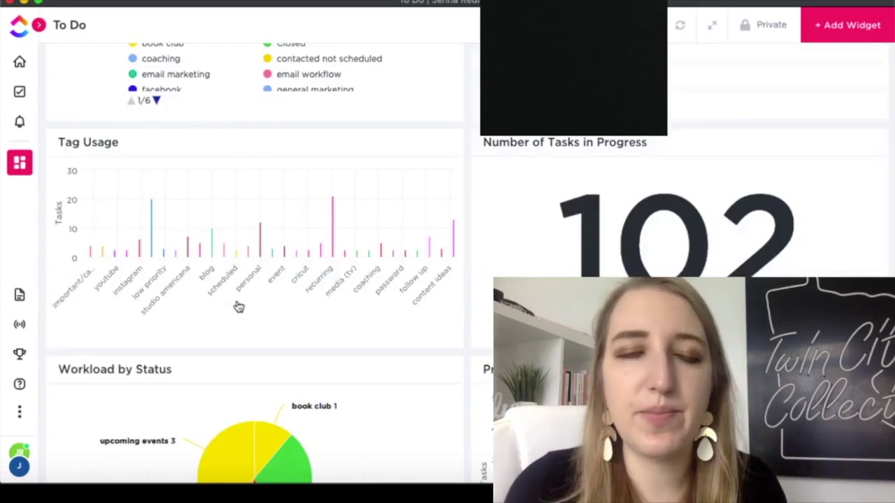
pyautogui.scroll(-2, 238, 308)
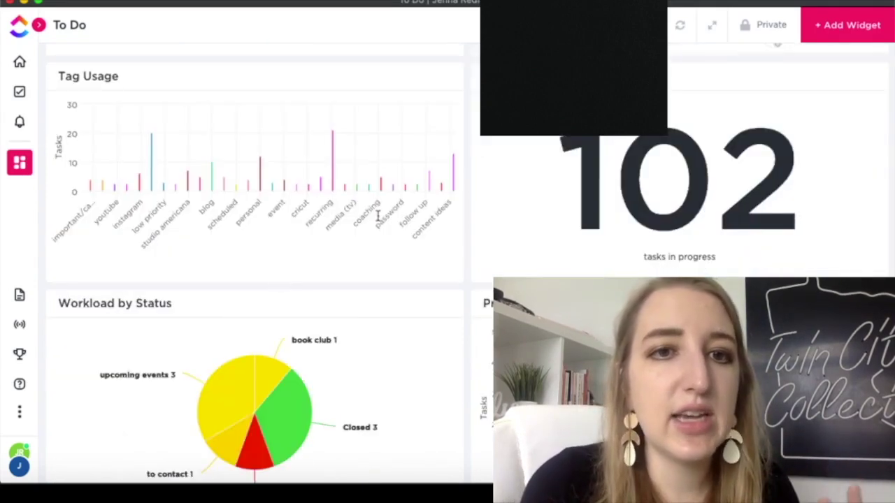
pyautogui.moveTo(334, 166)
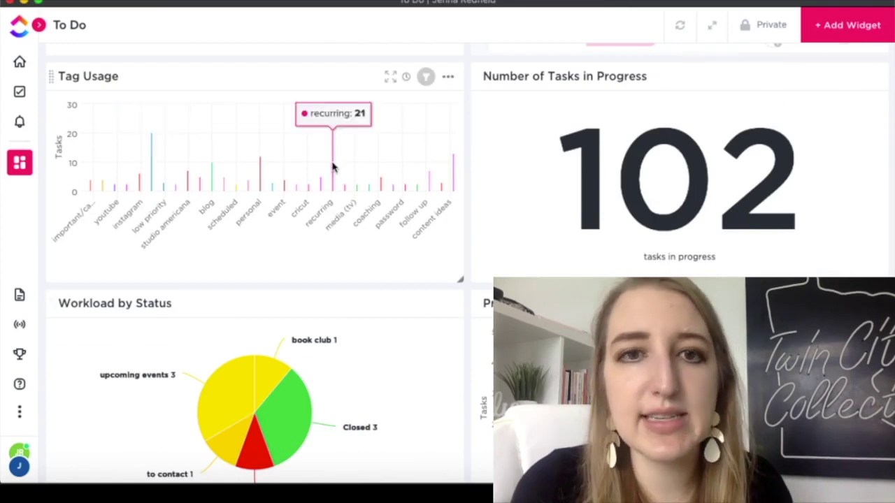
pyautogui.scroll(-3, 334, 167)
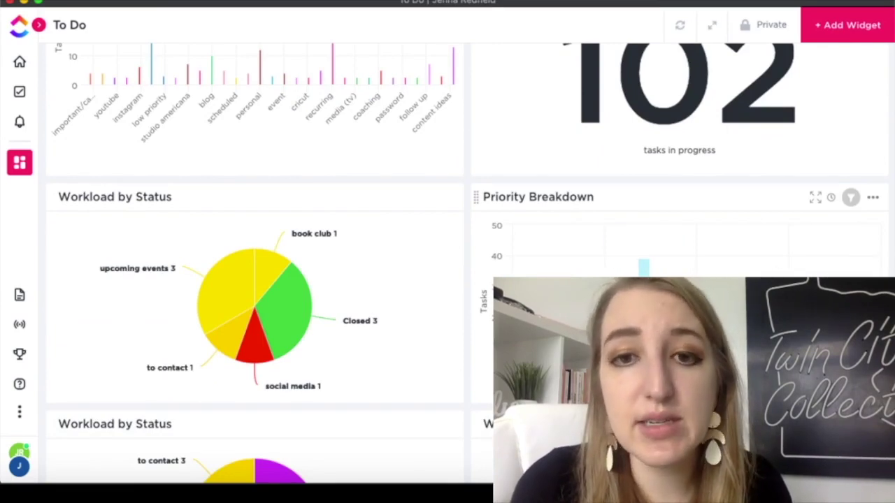
pyautogui.scroll(-3, 256, 280)
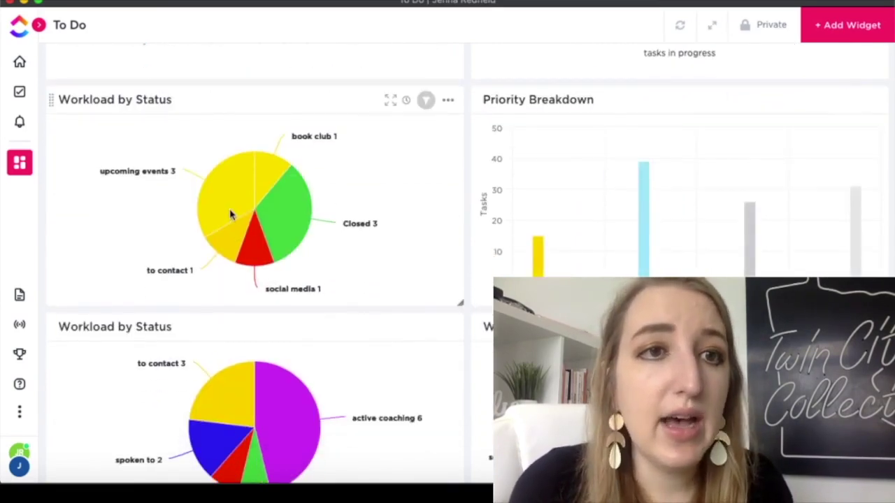
pyautogui.scroll(-6, 270, 194)
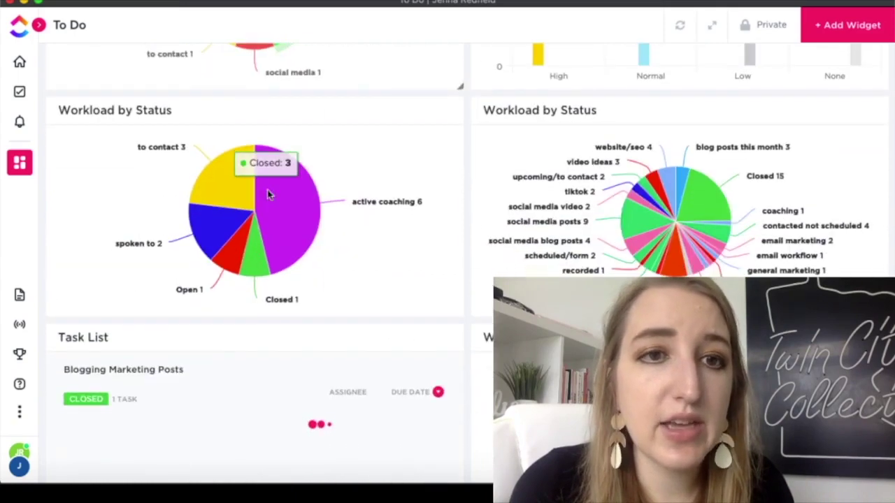
# Step: Scroll further to review the Blogging Marketing Posts and Prospects task lists
pyautogui.moveTo(295, 226)
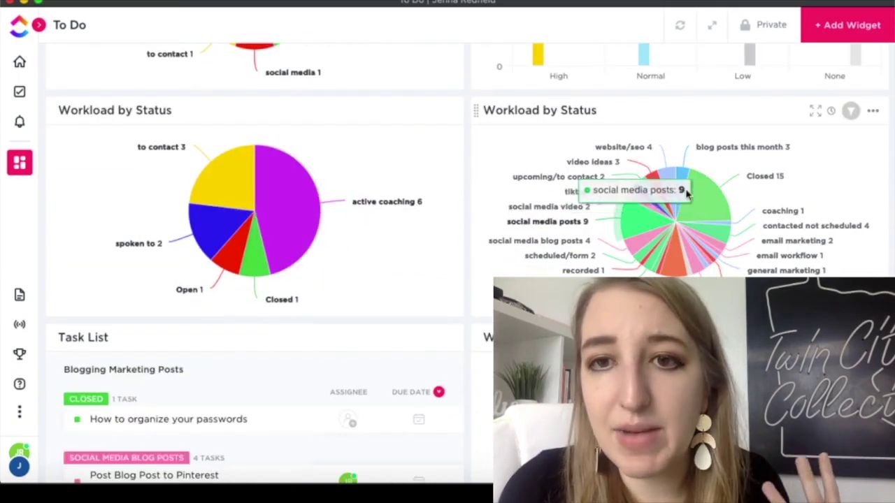
pyautogui.scroll(-3, 682, 234)
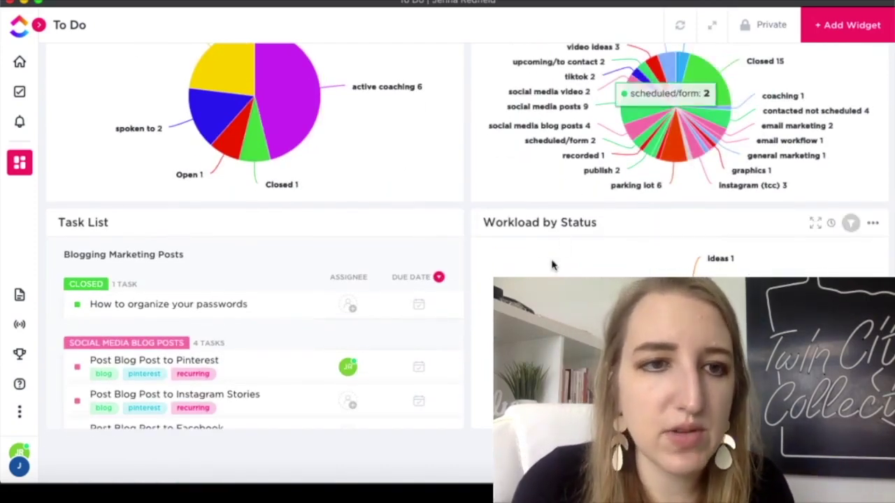
pyautogui.scroll(-3, 301, 305)
pyautogui.scroll(3, 301, 305)
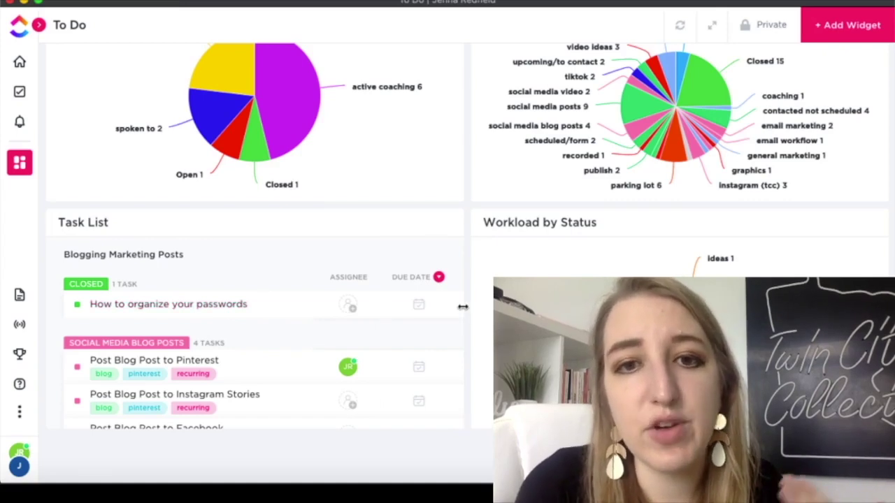
pyautogui.scroll(-1, 466, 305)
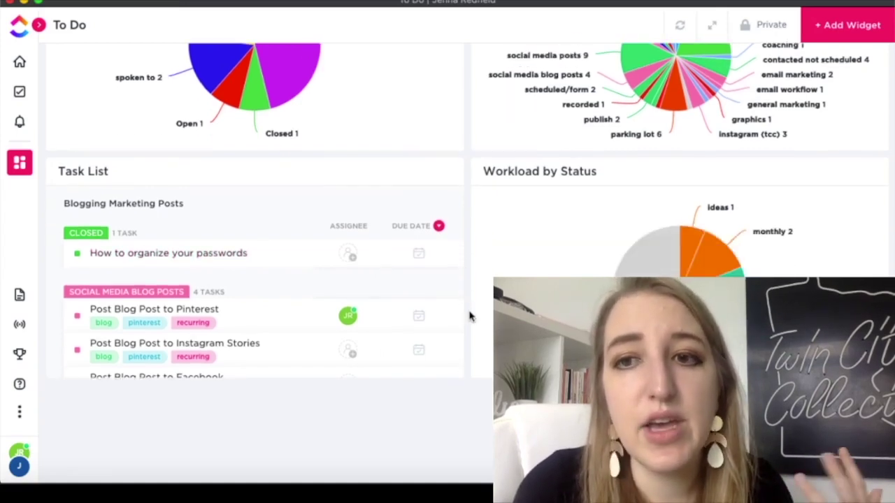
pyautogui.scroll(10, 470, 317)
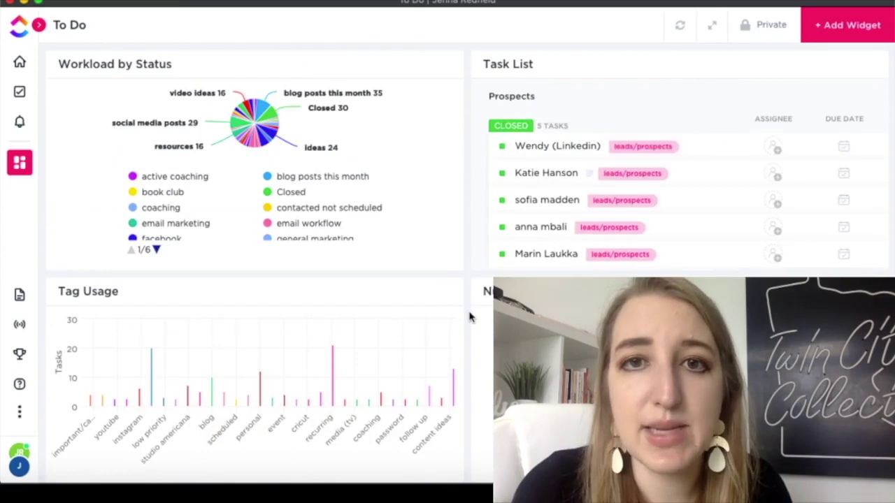
pyautogui.scroll(-10, 470, 317)
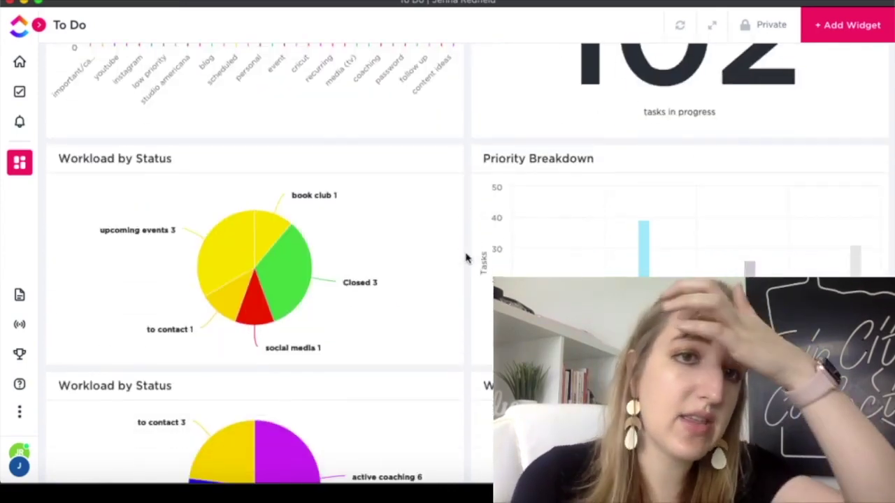
pyautogui.scroll(-1, 466, 258)
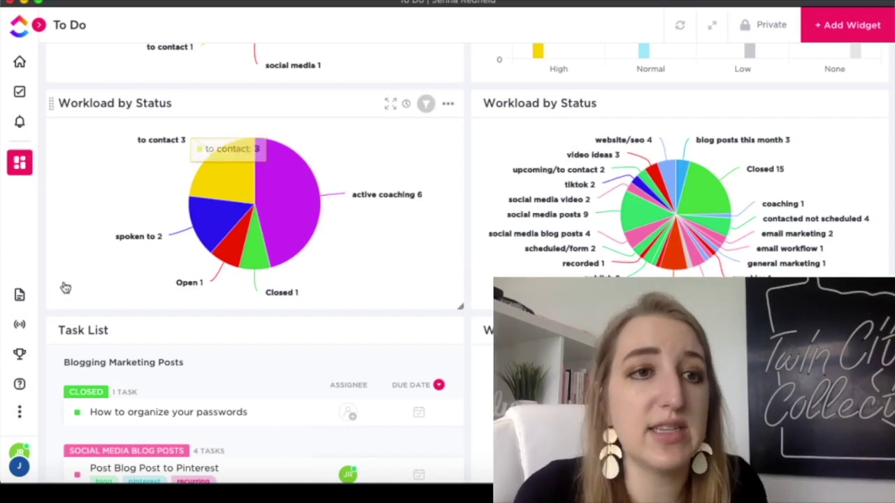
# Step: Open Docs, read the Courses doc's Website framework page, close it, and browse the doc grid
pyautogui.click(18, 296)
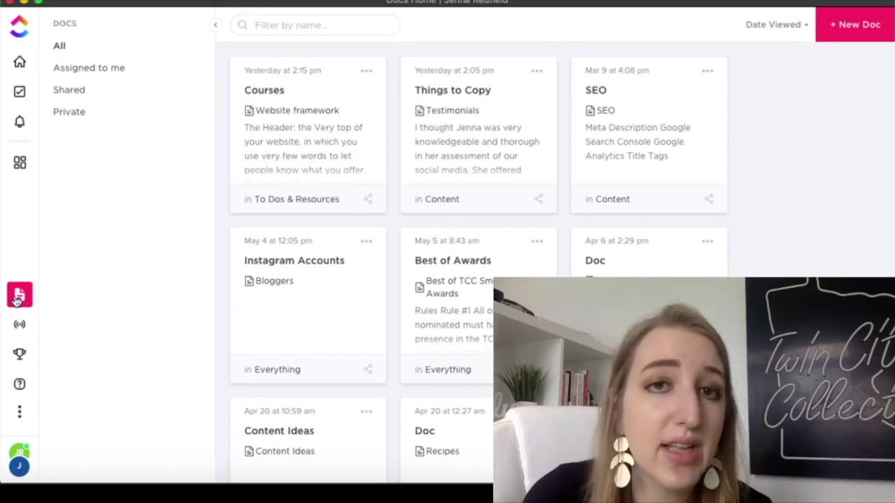
pyautogui.click(306, 130)
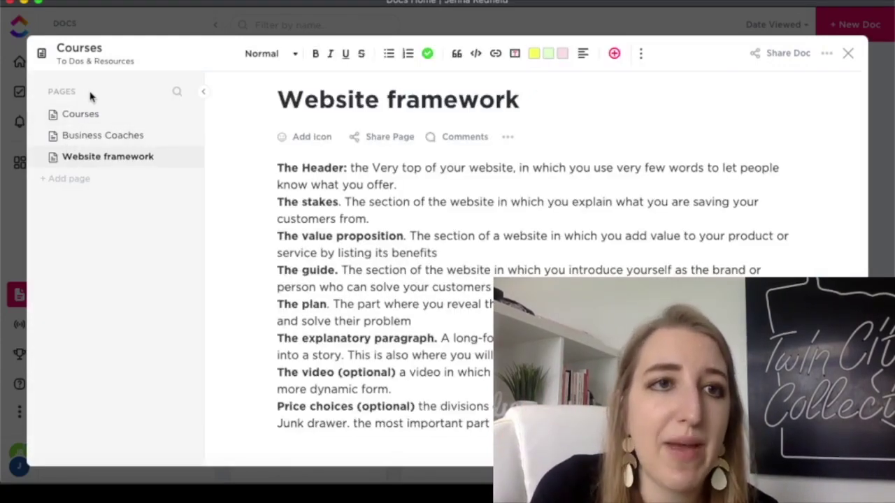
pyautogui.scroll(-5, 287, 231)
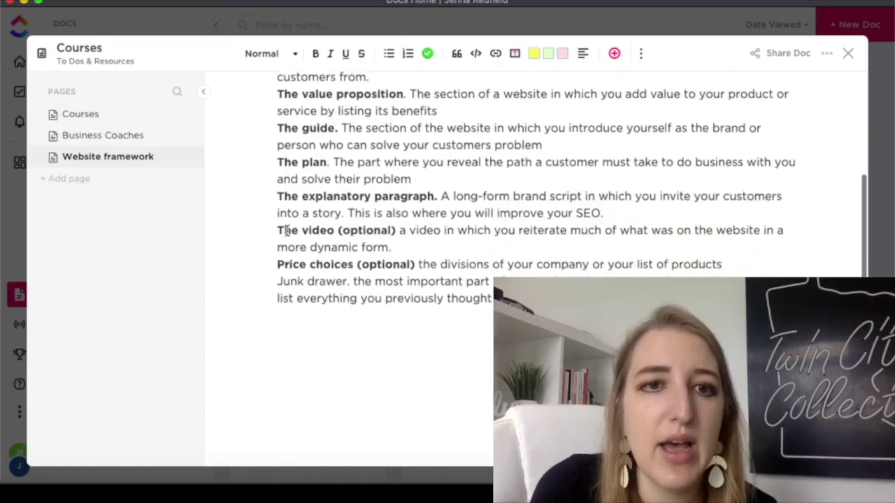
pyautogui.scroll(5, 287, 231)
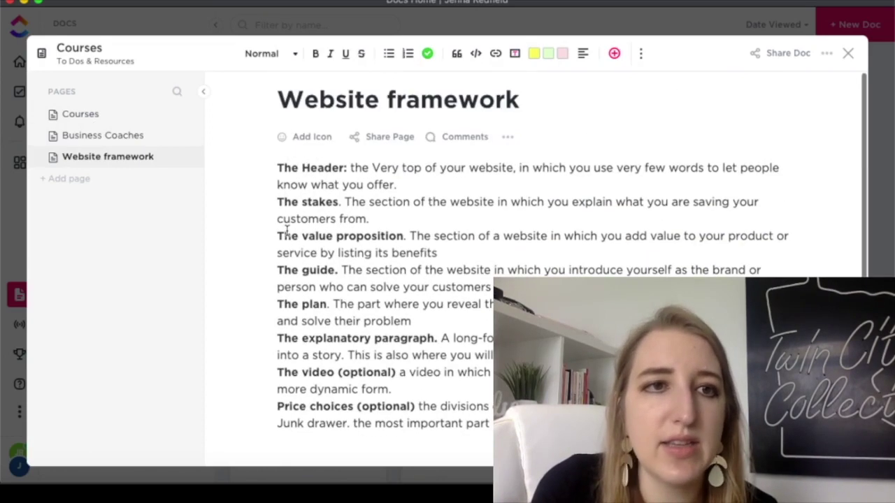
pyautogui.click(846, 56)
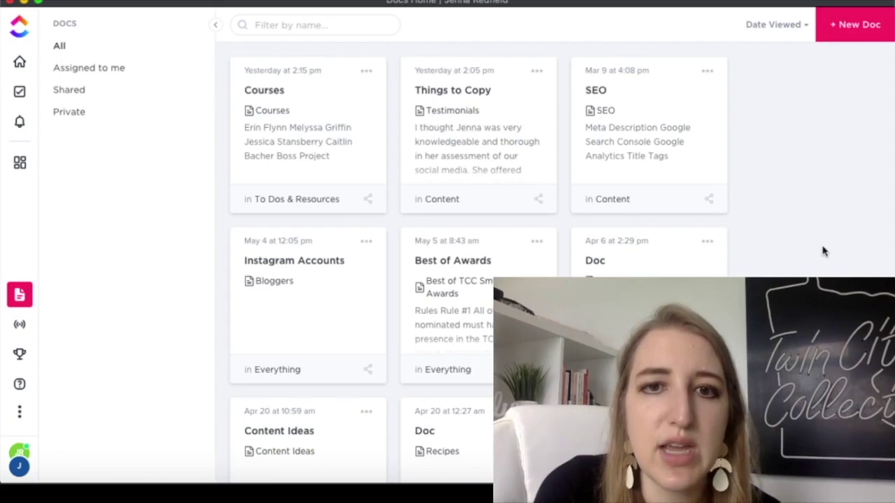
pyautogui.scroll(-4, 823, 250)
pyautogui.scroll(-1, 823, 250)
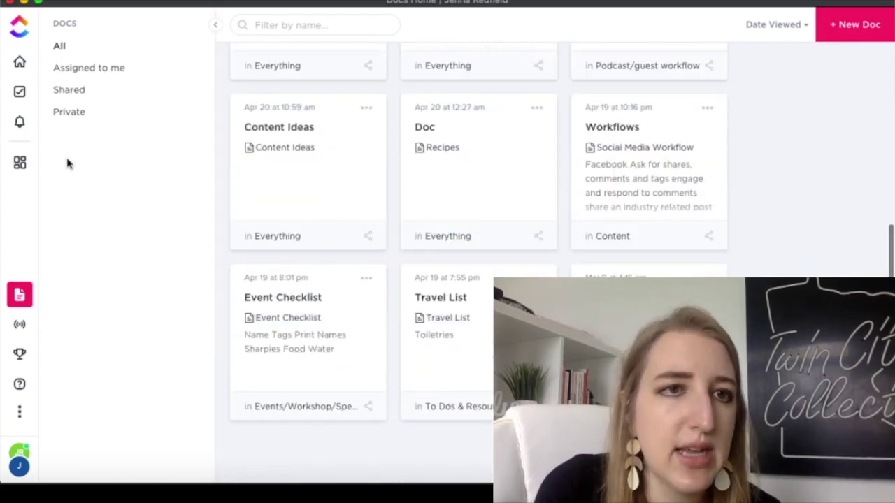
# Step: Return to the Video board, then bring up and discard a blank new task form twice
pyautogui.click(20, 91)
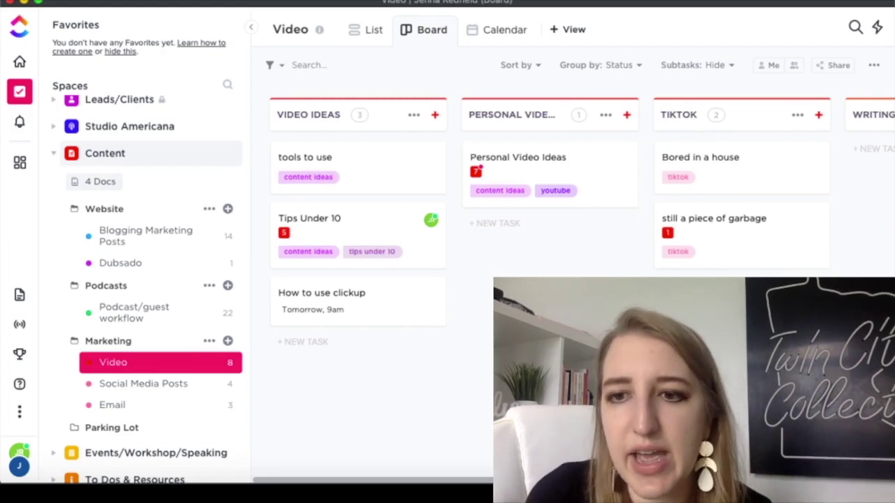
pyautogui.press('t')
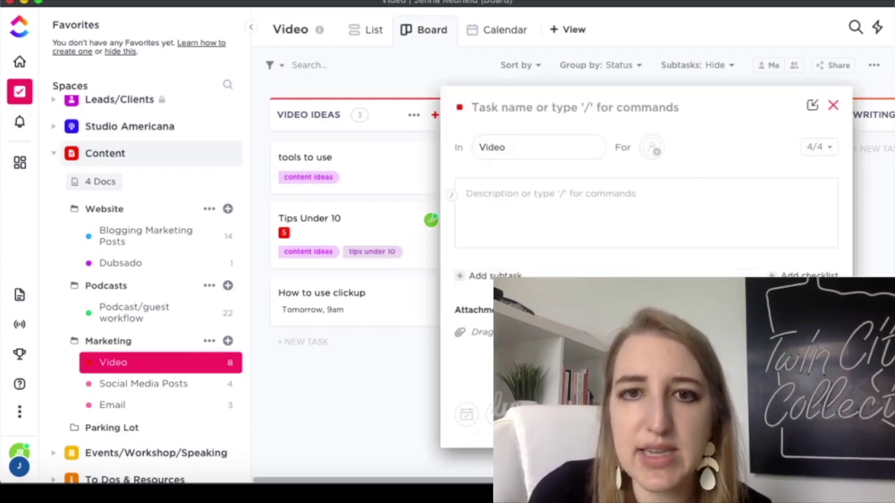
pyautogui.press('Escape')
pyautogui.press('t')
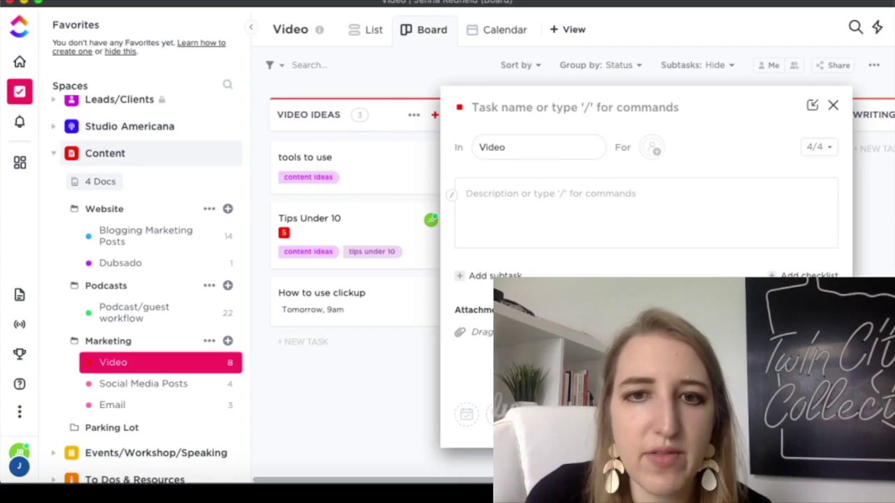
pyautogui.click(834, 105)
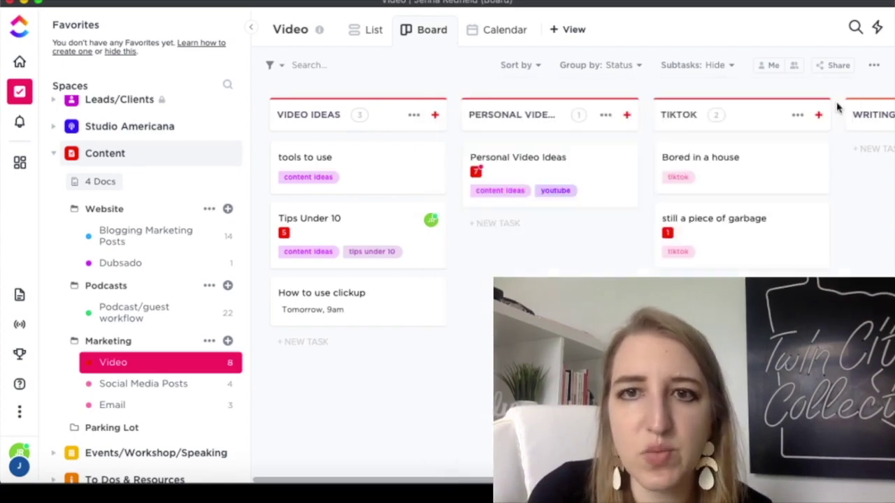
pyautogui.click(386, 232)
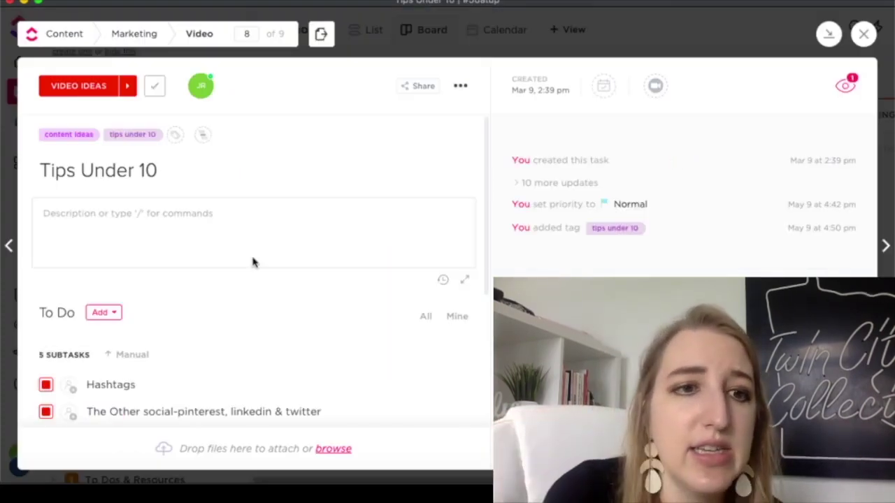
pyautogui.scroll(-3, 252, 260)
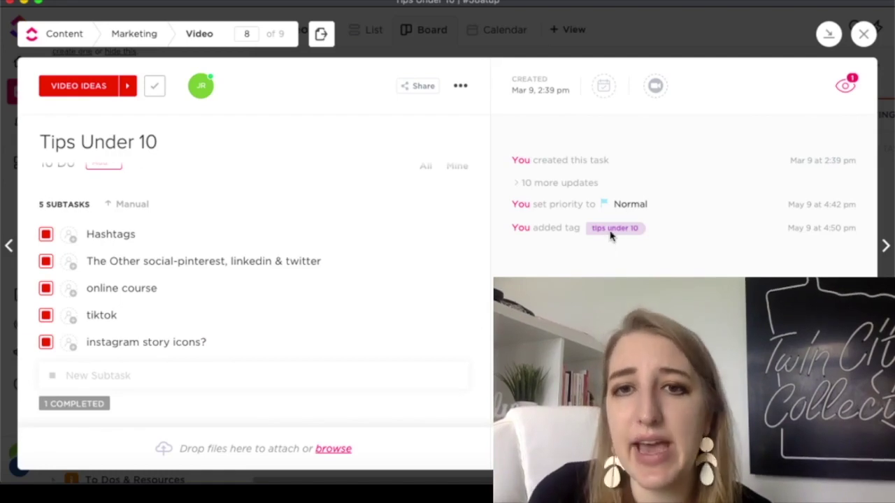
pyautogui.scroll(5, 410, 190)
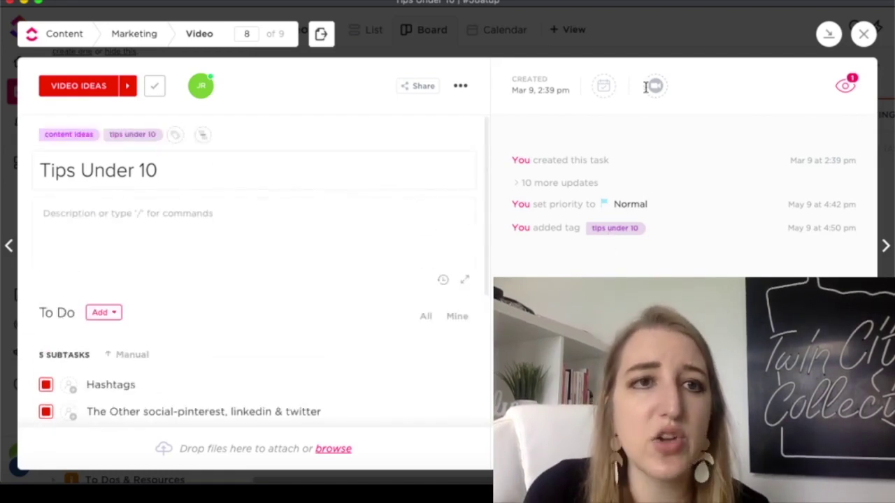
pyautogui.click(862, 35)
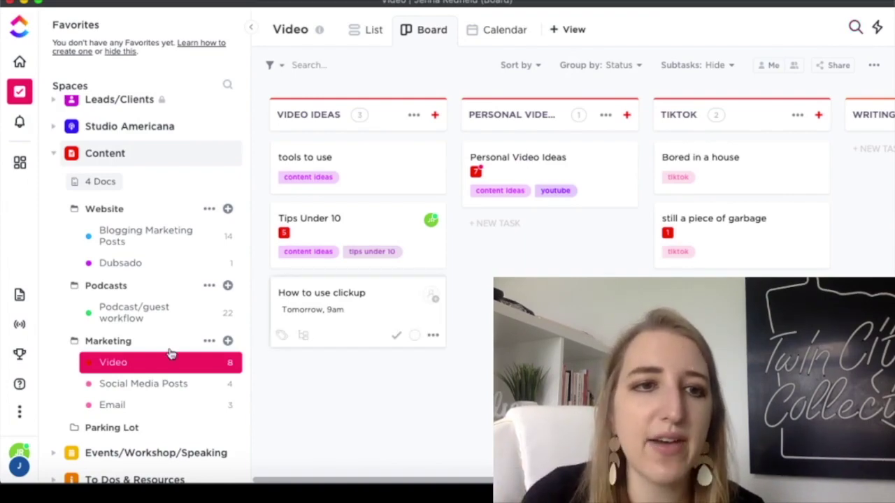
# Step: Scroll through every Podcast/guest workflow stage, then open the Blogging Marketing Posts board
pyautogui.click(141, 318)
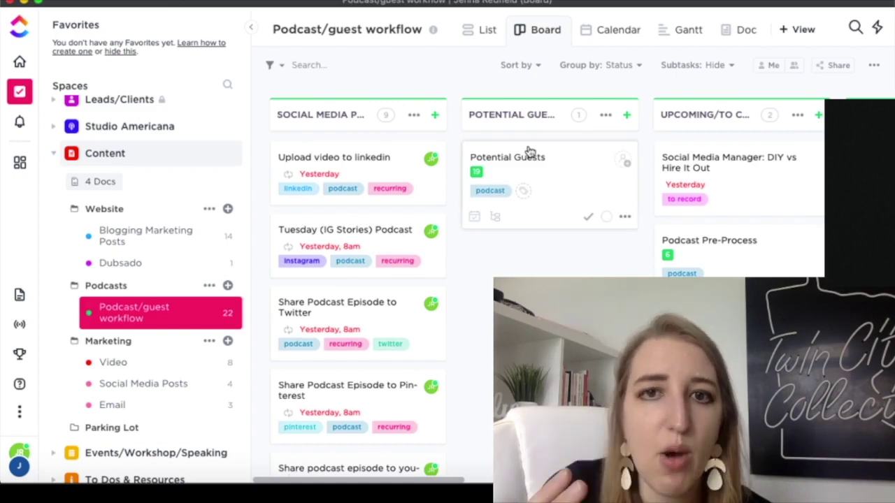
pyautogui.hscroll(10, 529, 152)
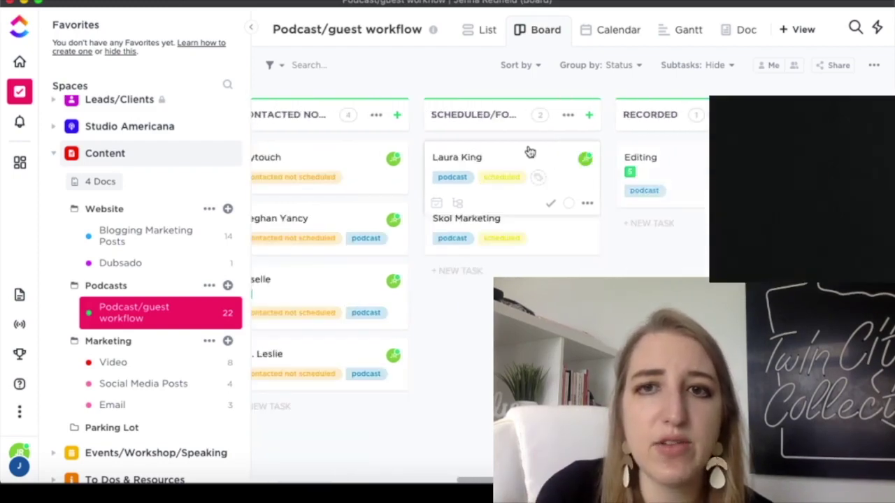
pyautogui.hscroll(4, 530, 152)
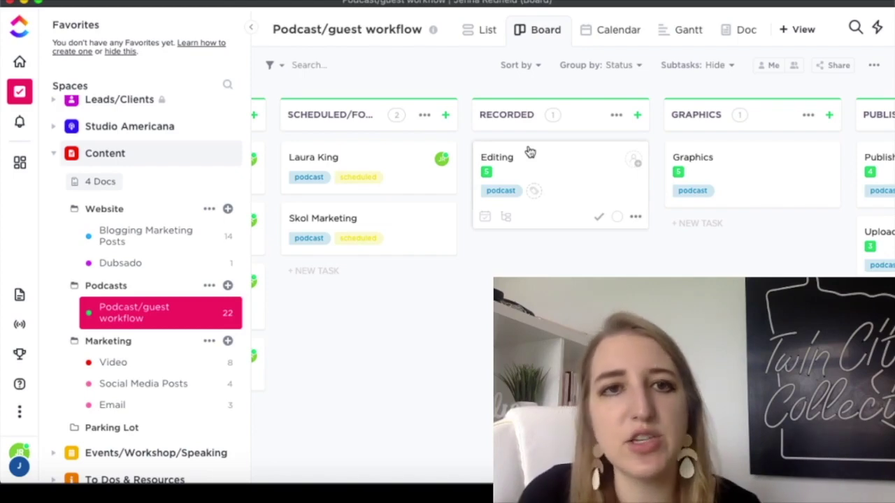
pyautogui.hscroll(1, 529, 149)
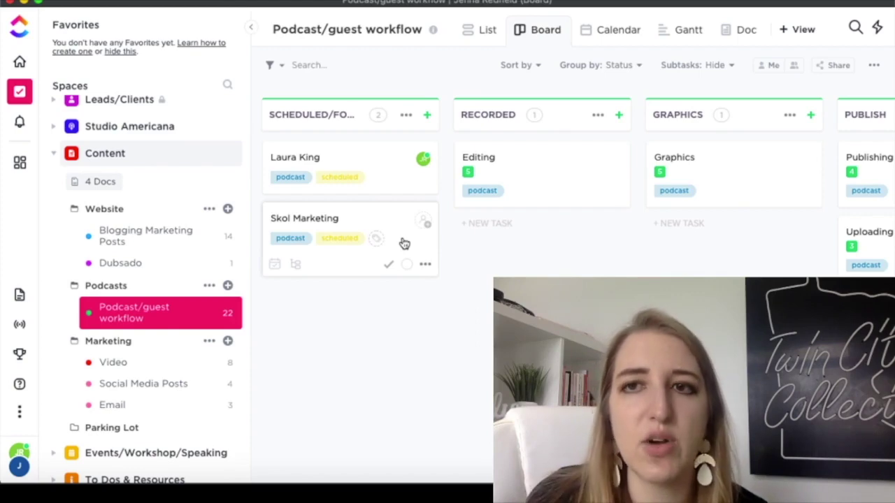
pyautogui.hscroll(15, 404, 243)
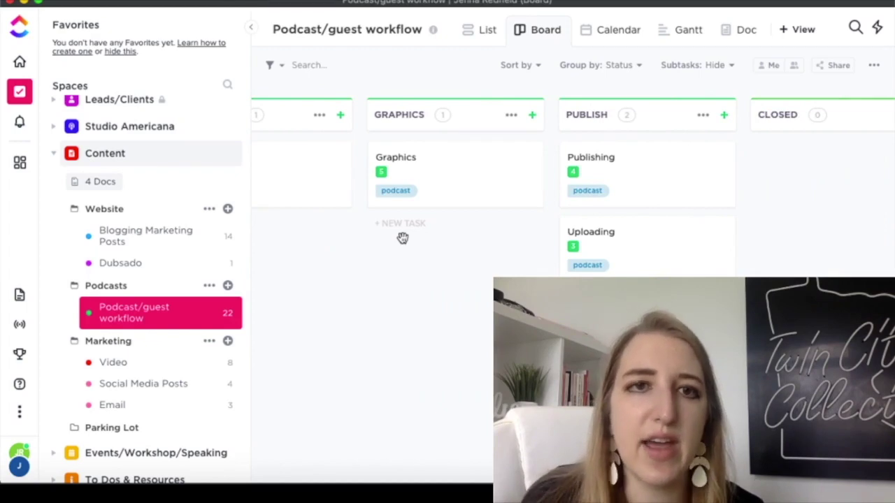
pyautogui.hscroll(-20, 403, 238)
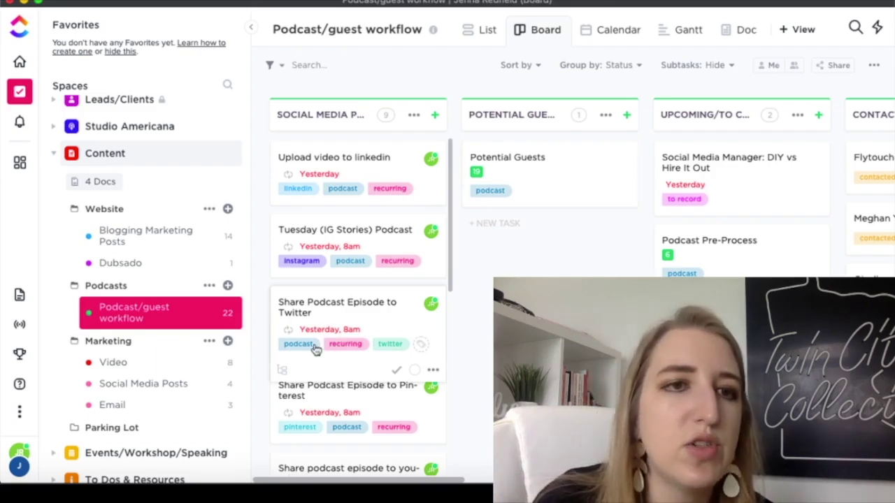
pyautogui.click(127, 241)
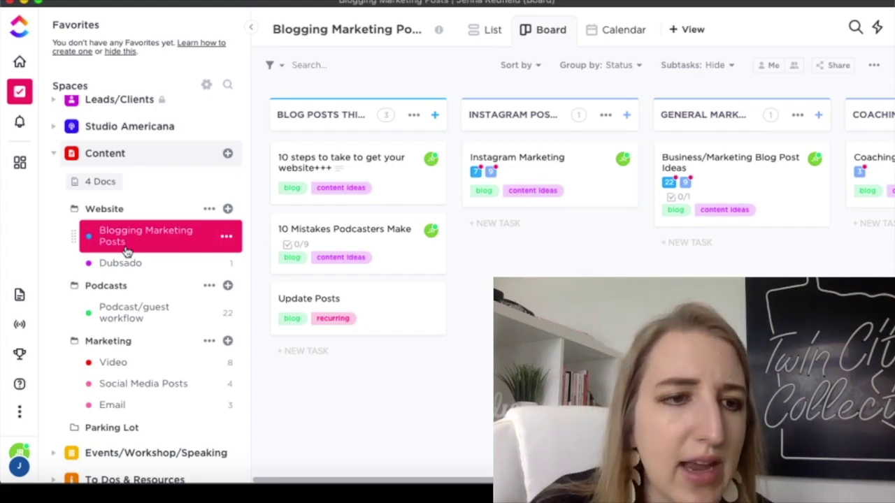
pyautogui.click(19, 465)
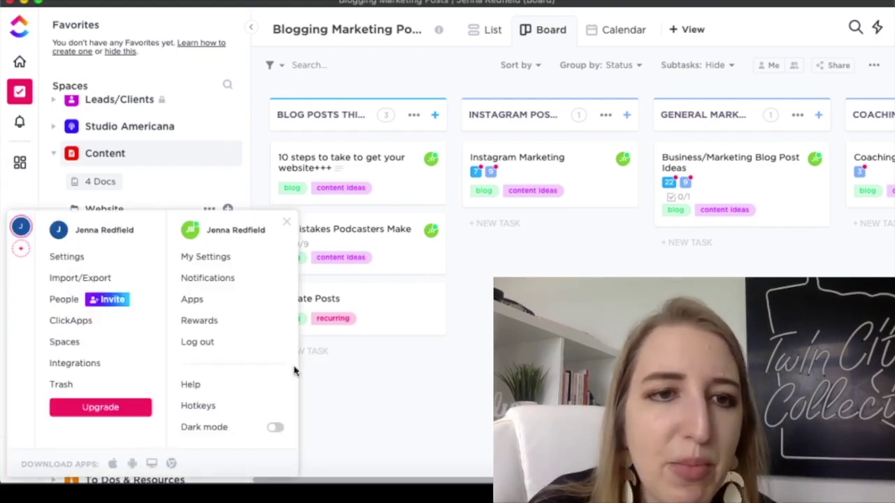
pyautogui.click(287, 223)
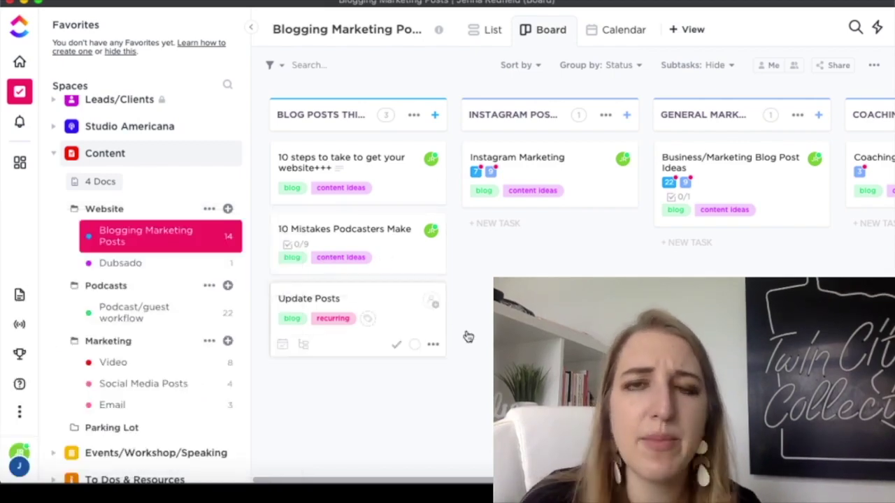